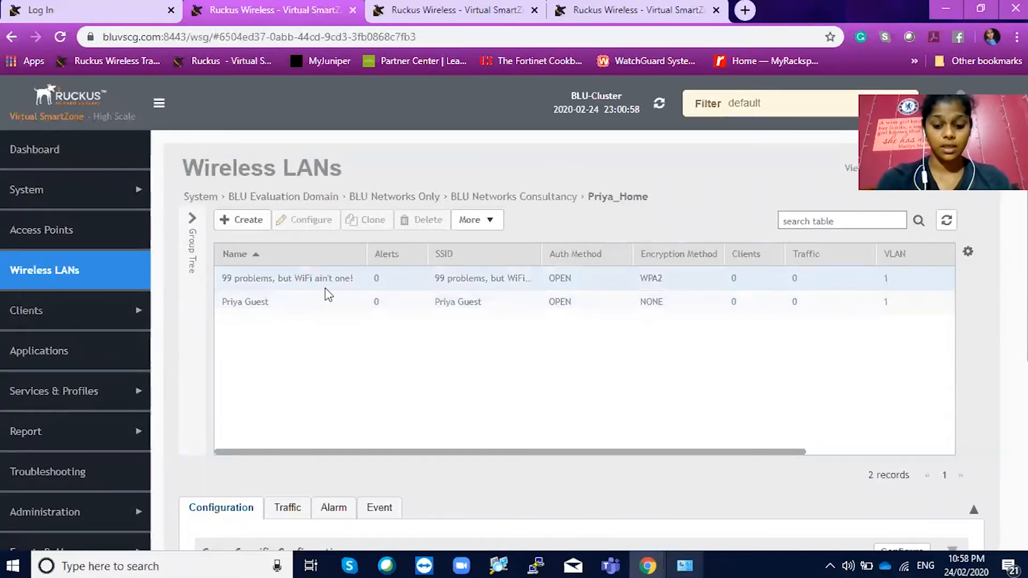
Review every section of the Priya Guest WLAN configuration, then save it with OK
{"action": "double_click", "coordinate": [254, 304]}
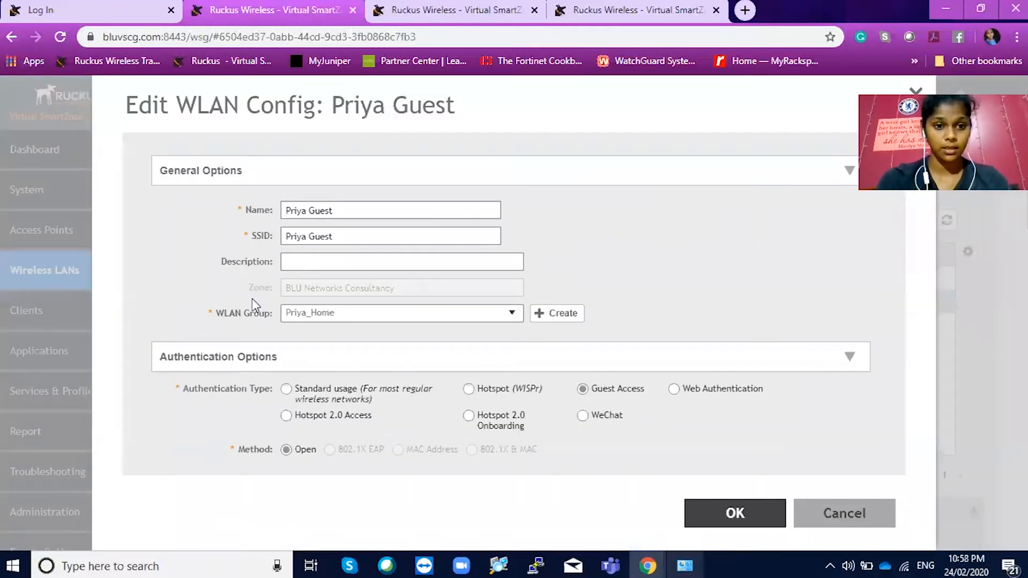
{"action": "scroll", "coordinate": [480, 344], "scroll_direction": "down", "scroll_amount": 1}
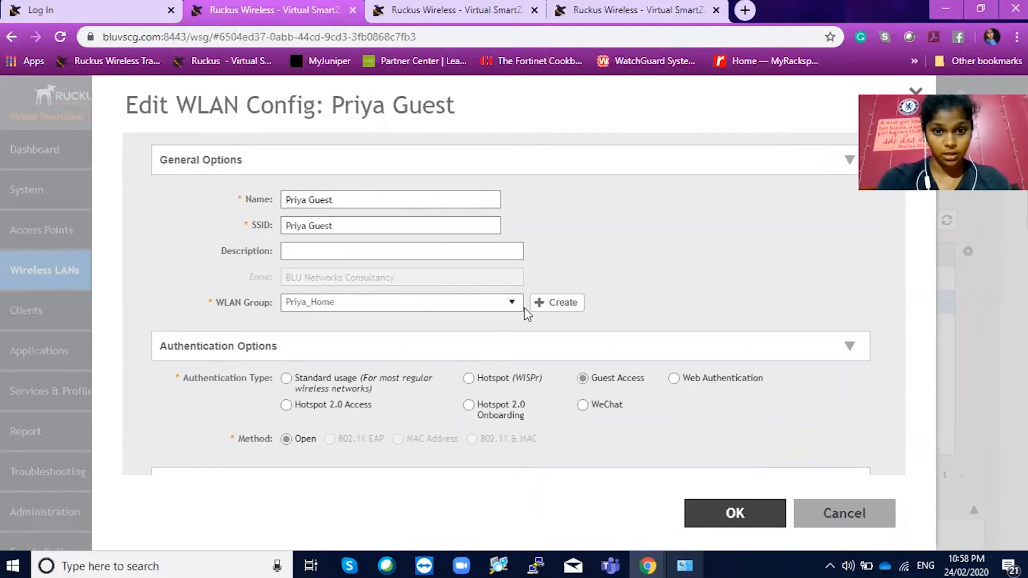
{"action": "scroll", "coordinate": [525, 304], "scroll_direction": "down", "scroll_amount": 3}
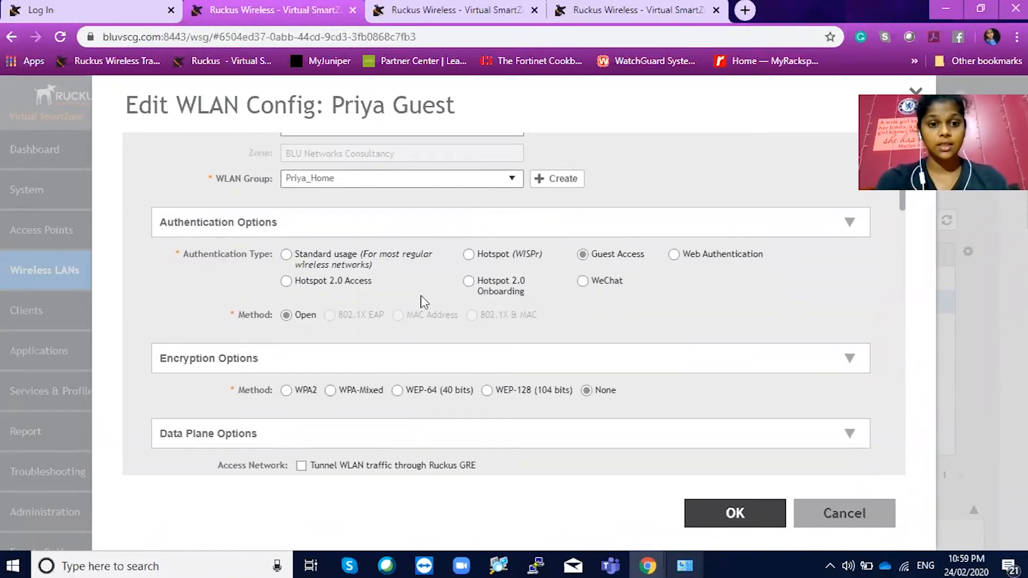
{"action": "scroll", "coordinate": [389, 321], "scroll_direction": "down", "scroll_amount": 5}
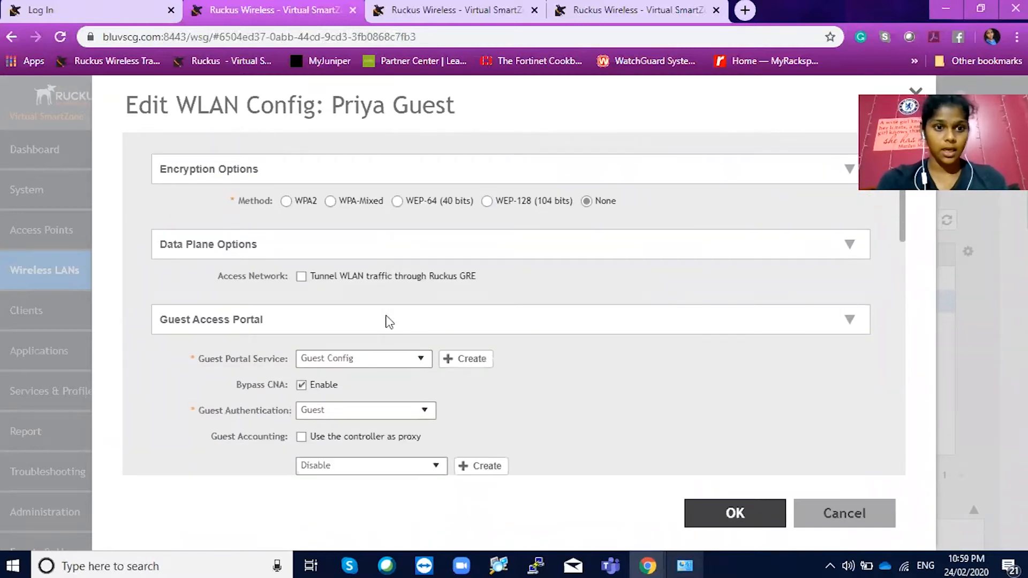
{"action": "scroll", "coordinate": [531, 307], "scroll_direction": "down", "scroll_amount": 3}
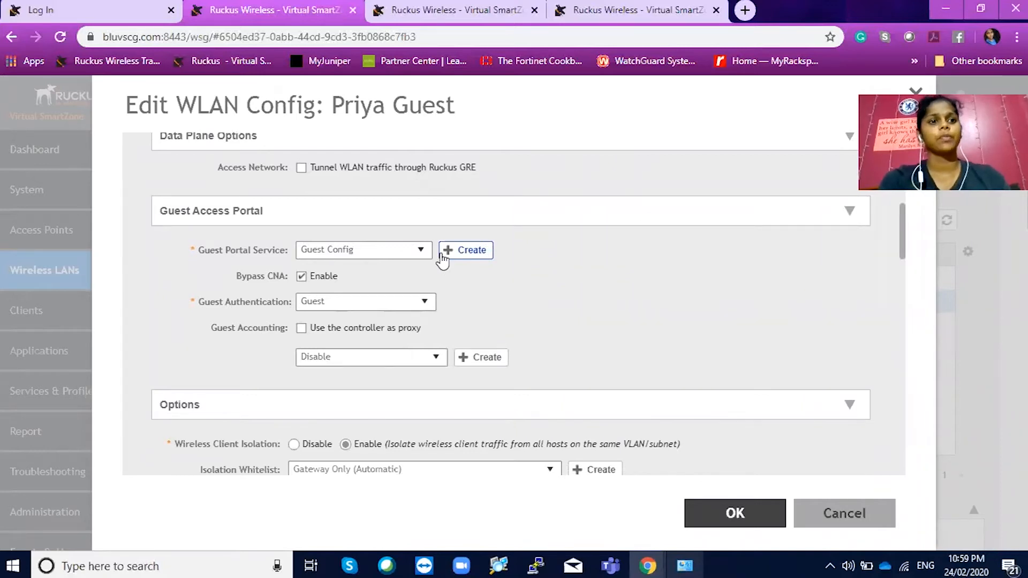
{"action": "scroll", "coordinate": [348, 324], "scroll_direction": "down", "scroll_amount": 3}
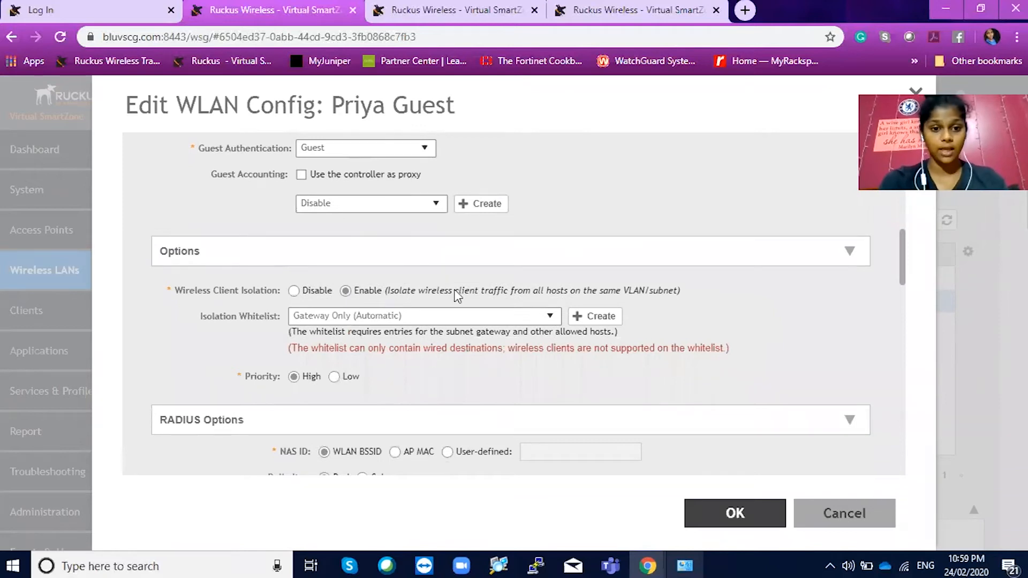
{"action": "scroll", "coordinate": [454, 290], "scroll_direction": "down", "scroll_amount": 7}
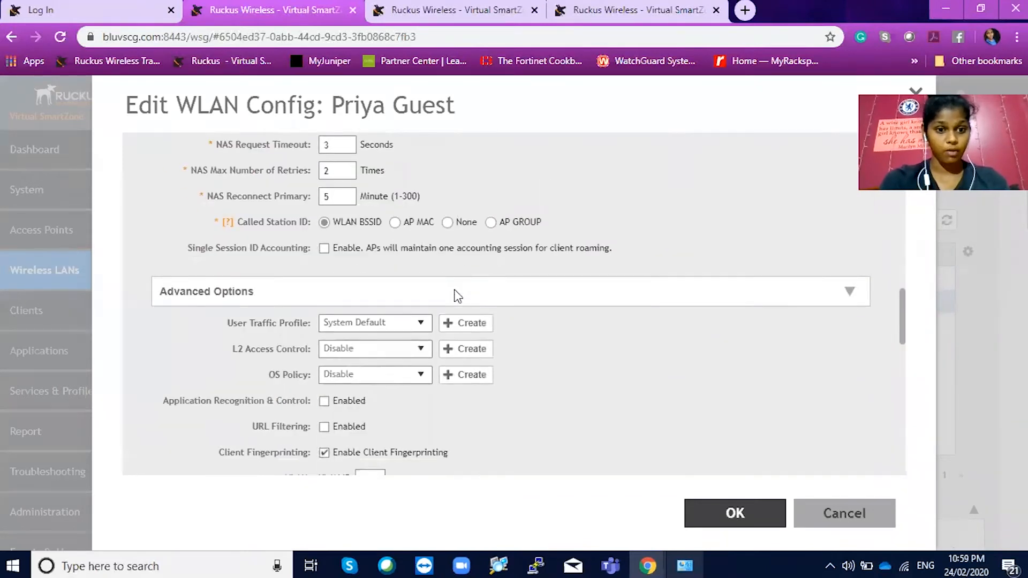
{"action": "scroll", "coordinate": [456, 296], "scroll_direction": "down", "scroll_amount": 2}
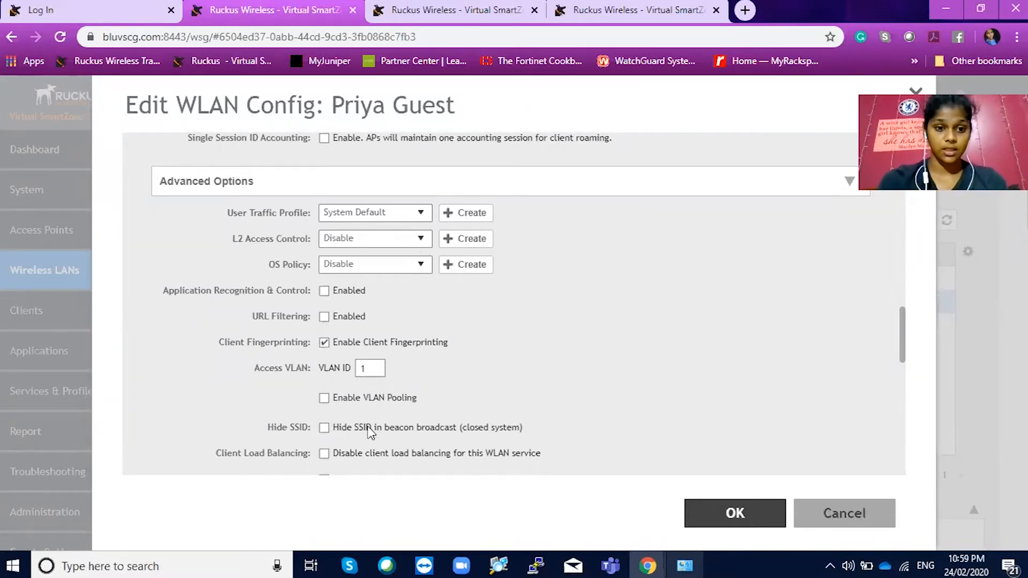
{"action": "scroll", "coordinate": [370, 428], "scroll_direction": "down", "scroll_amount": 6}
{"action": "scroll", "coordinate": [370, 432], "scroll_direction": "down", "scroll_amount": 3}
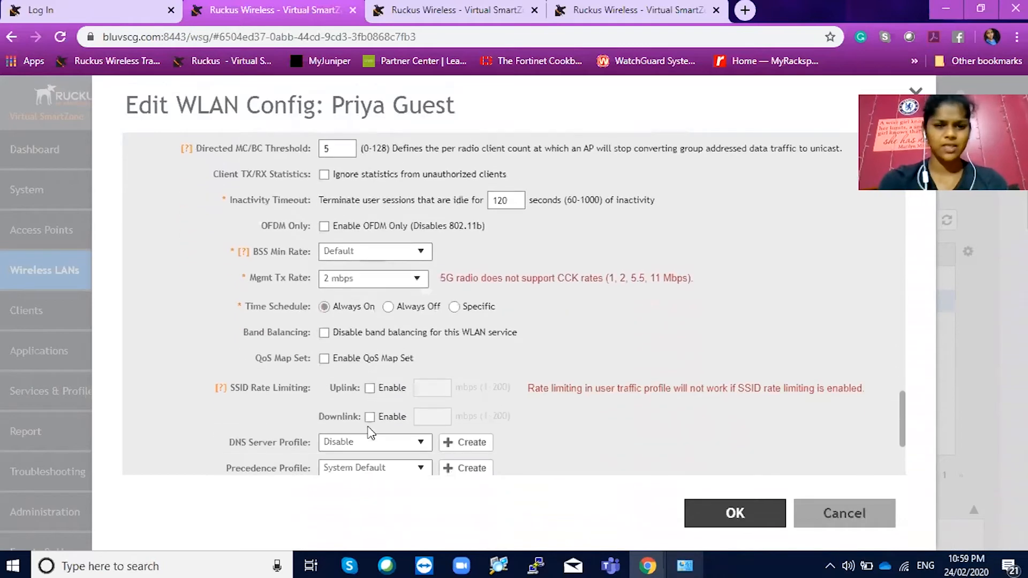
{"action": "scroll", "coordinate": [369, 433], "scroll_direction": "down", "scroll_amount": 3}
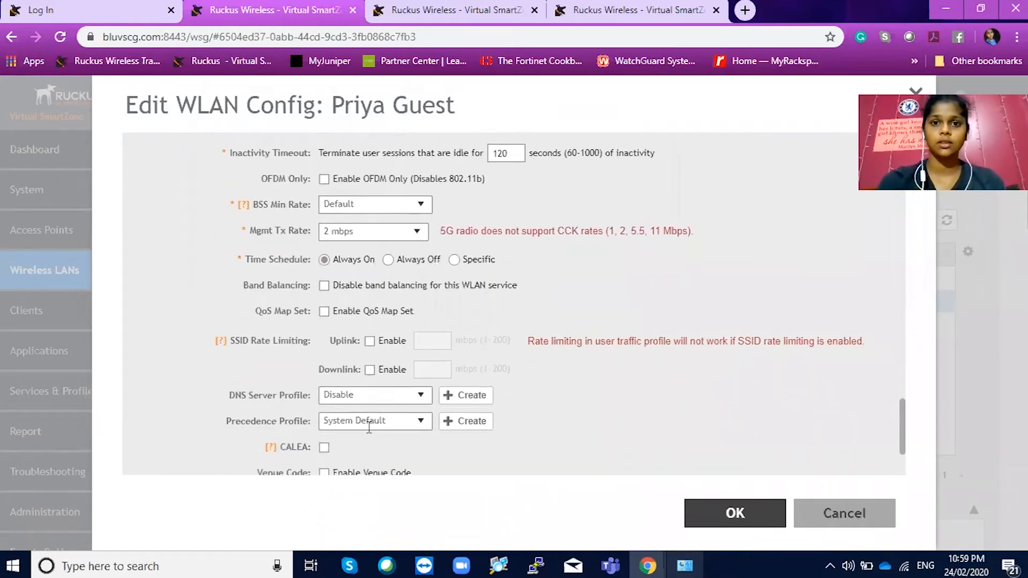
{"action": "left_click", "coordinate": [725, 510]}
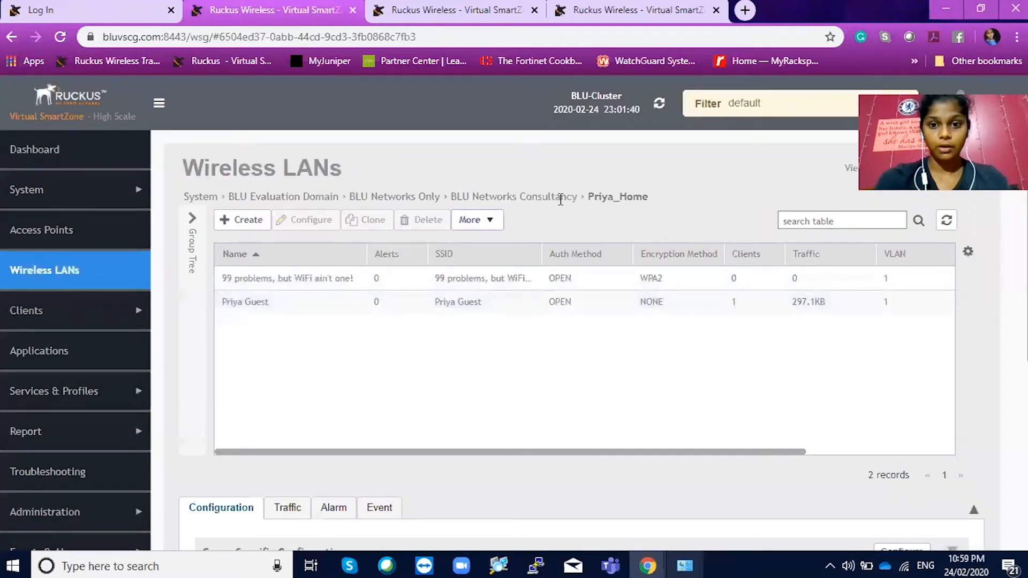
Check Priya AP's online status on Access Points, then view the Wireless Clients list
{"action": "key", "text": "ctrl+Tab"}
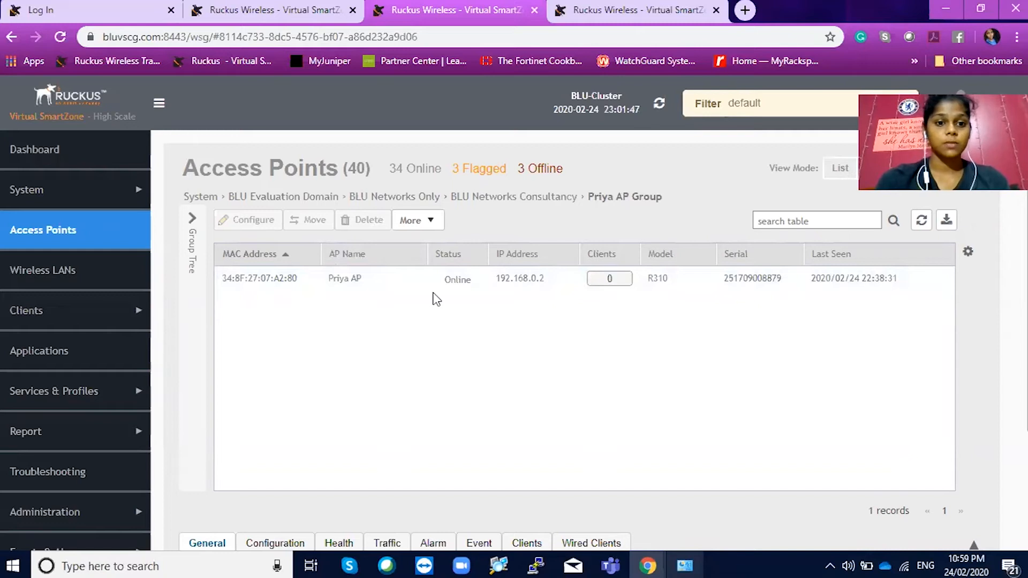
{"action": "left_click", "coordinate": [591, 9]}
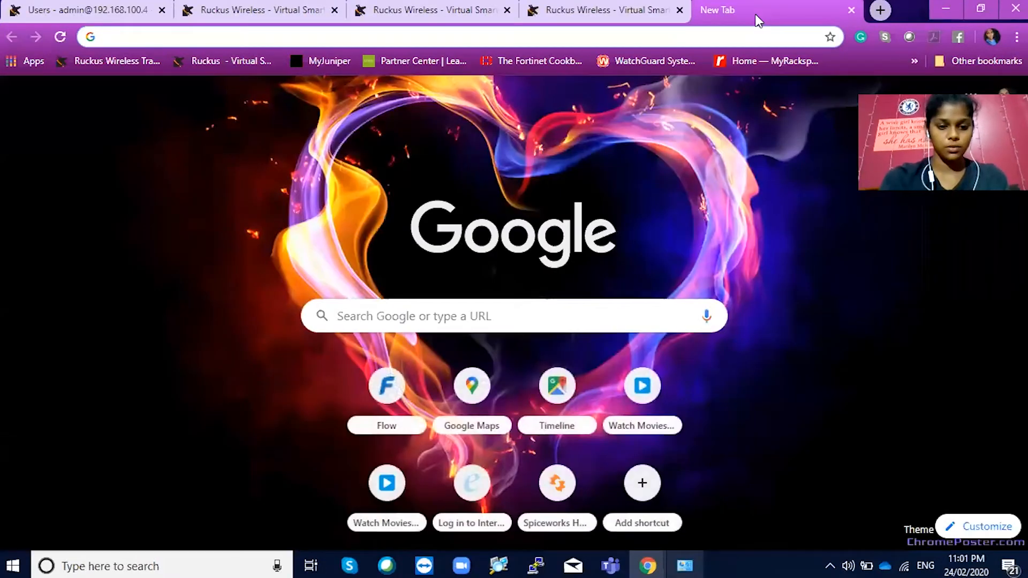
Load 192.168.100.4/guestpass in a new tab to reach the Request a Guest Pass login
{"action": "type", "text": "19"}
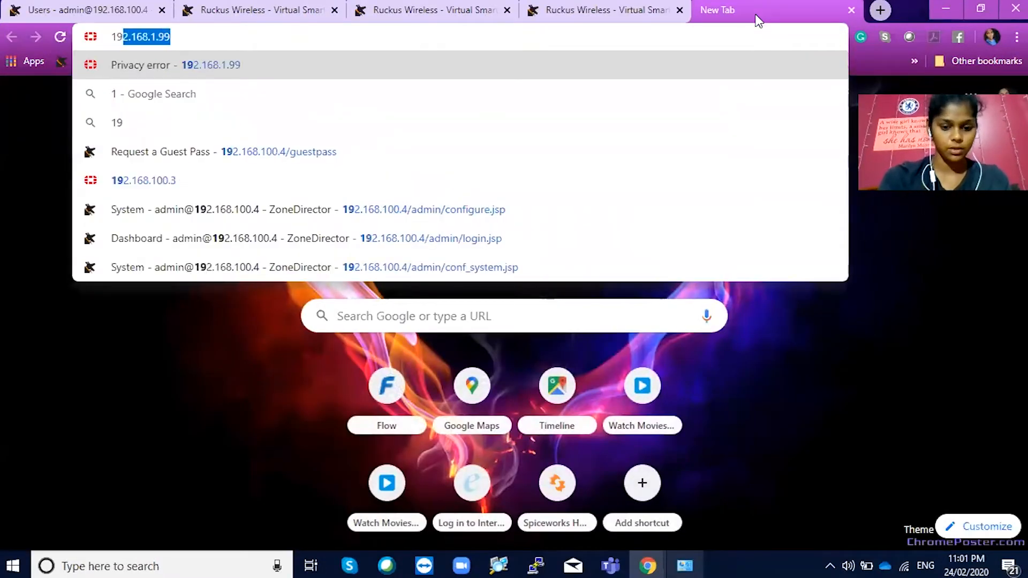
{"action": "type", "text": "2.168.100."}
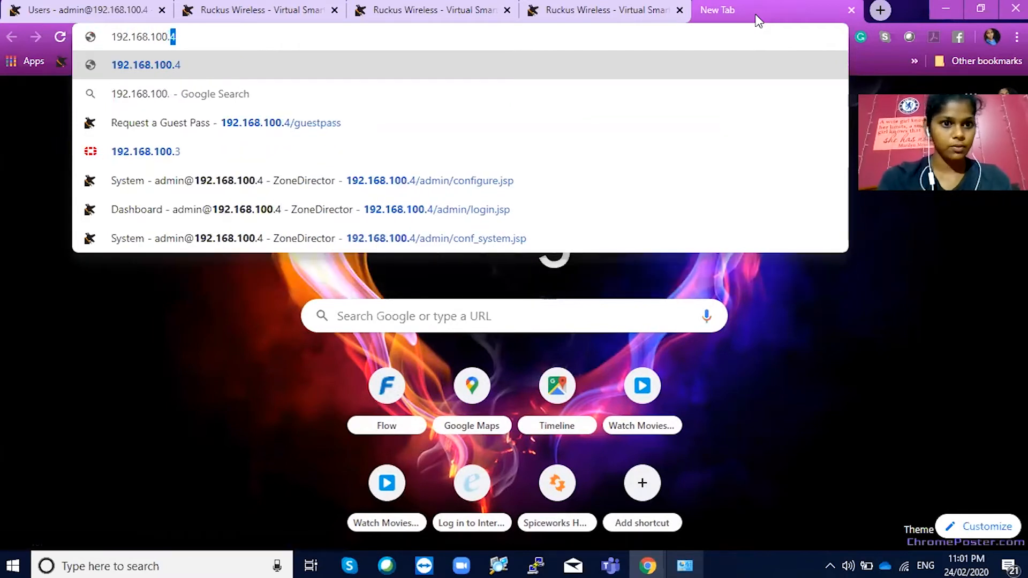
{"action": "type", "text": "4"}
{"action": "key", "text": "Down"}
{"action": "key", "text": "Down"}
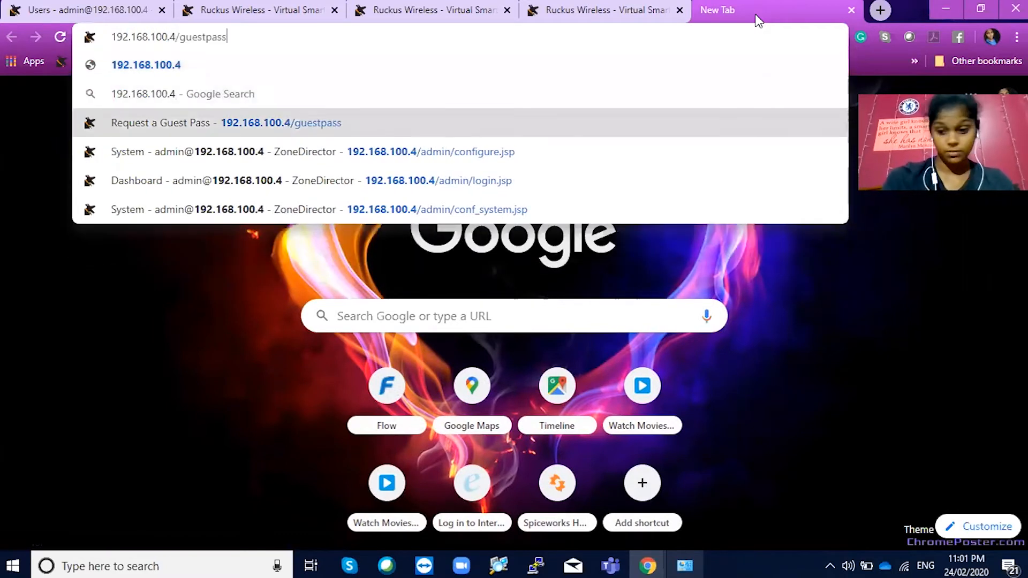
{"action": "key", "text": "Return"}
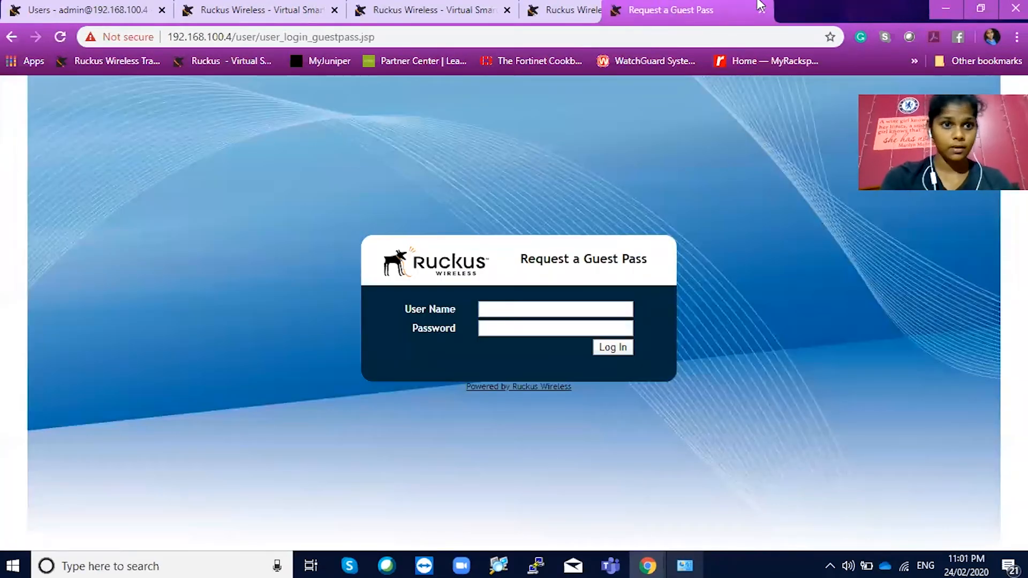
{"action": "key", "text": "ctrl+shift+Page_Up"}
{"action": "key", "text": "ctrl+shift+Page_Up"}
{"action": "key", "text": "ctrl+shift+Page_Up"}
Log in to the Guest Pass portal as admin
{"action": "left_click", "coordinate": [483, 311]}
{"action": "type", "text": "admin"}
{"action": "key", "text": "Tab"}
{"action": "type", "text": "admin"}
{"action": "key", "text": "Return"}
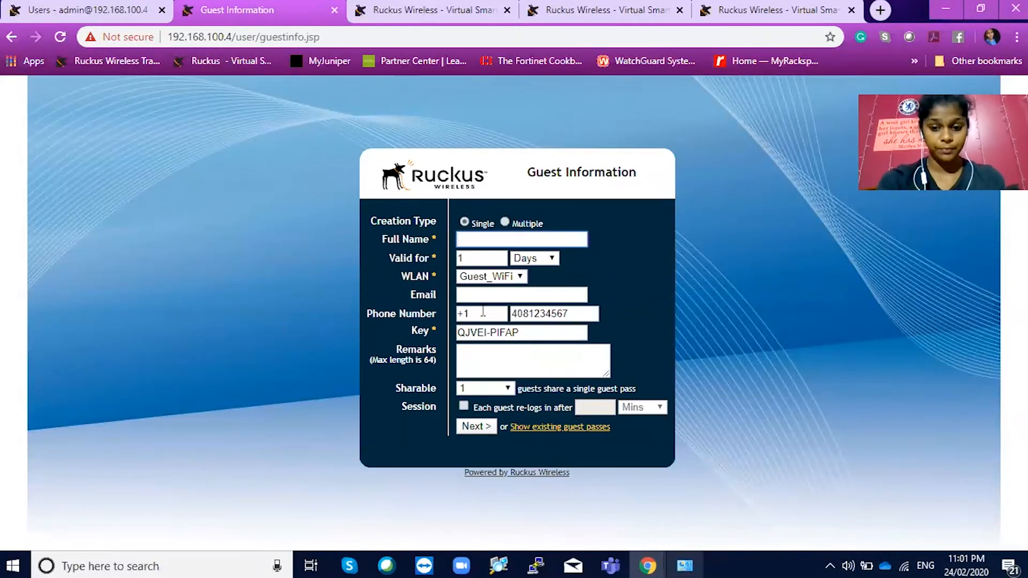
Enter the guest's full name, e-mail and phone, keeping 1 Days and WLAN Guest_WiFi
{"action": "type", "text": "Pr"}
{"action": "left_click", "coordinate": [519, 294]}
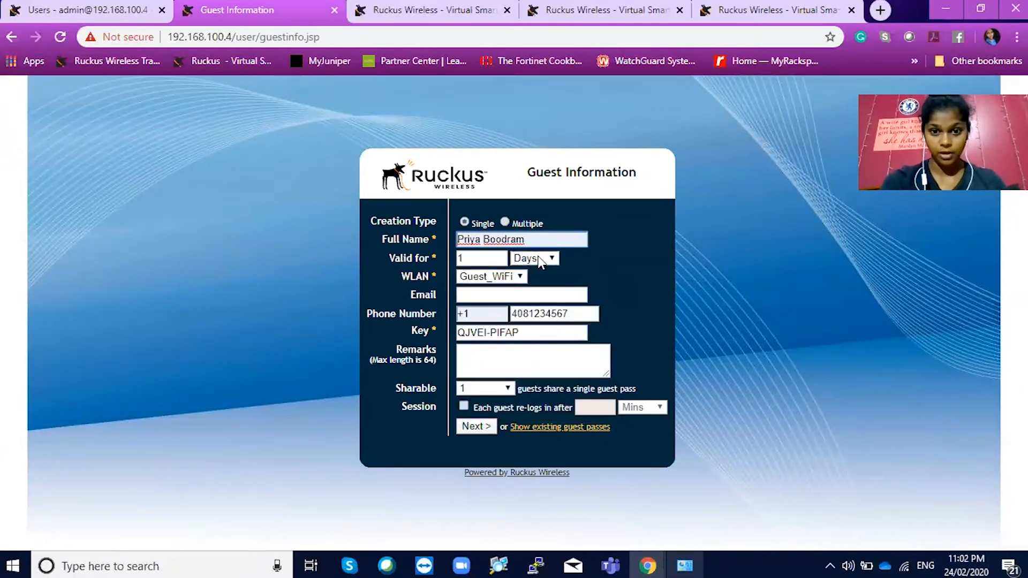
{"action": "left_click", "coordinate": [539, 258]}
{"action": "left_click", "coordinate": [486, 276]}
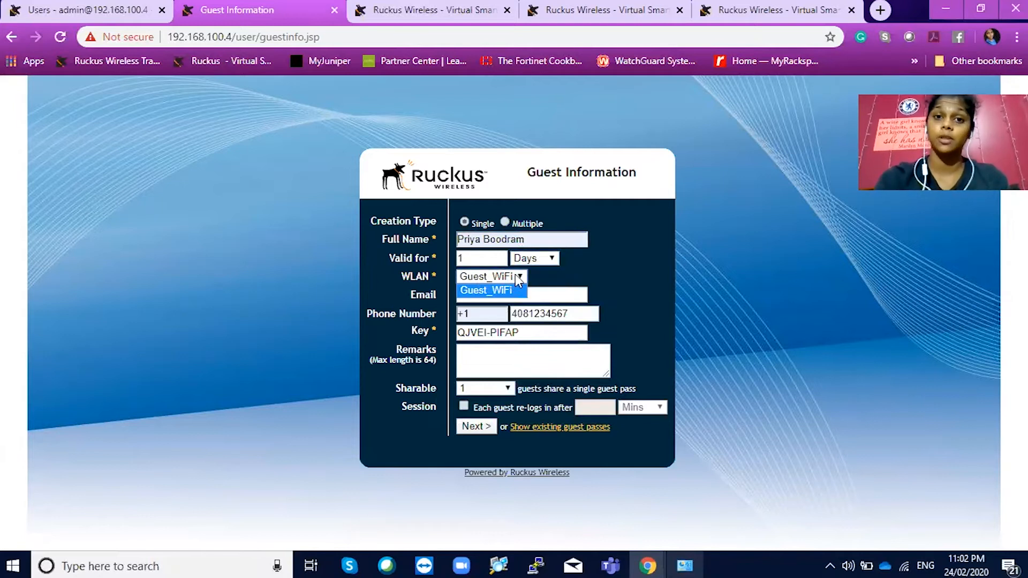
{"action": "left_click", "coordinate": [557, 294]}
{"action": "left_click", "coordinate": [530, 330]}
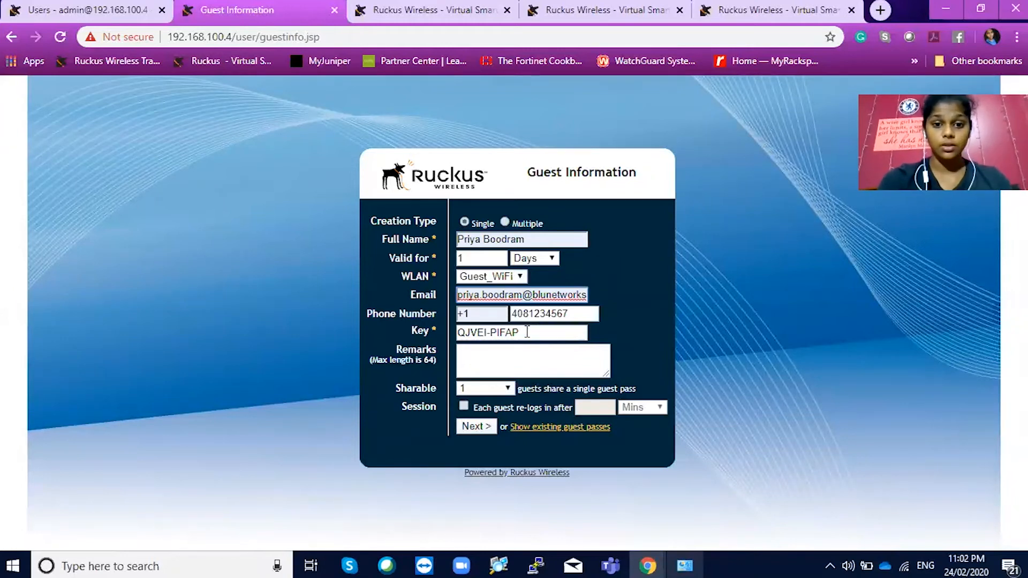
Keep the pass sharable by 1 guest and generate it
{"action": "left_click_drag", "start_coordinate": [524, 333], "coordinate": [458, 333]}
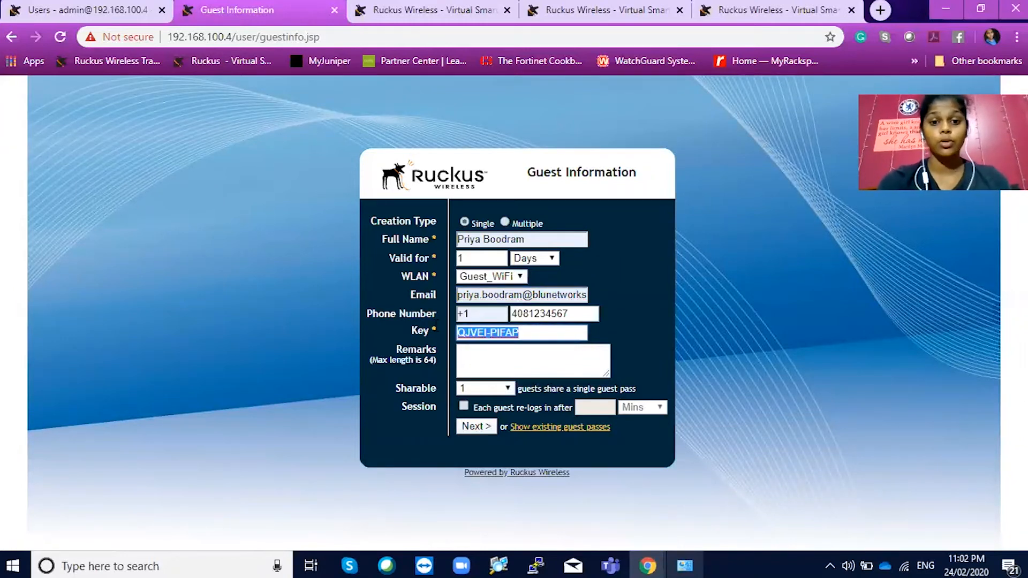
{"action": "left_click", "coordinate": [505, 387]}
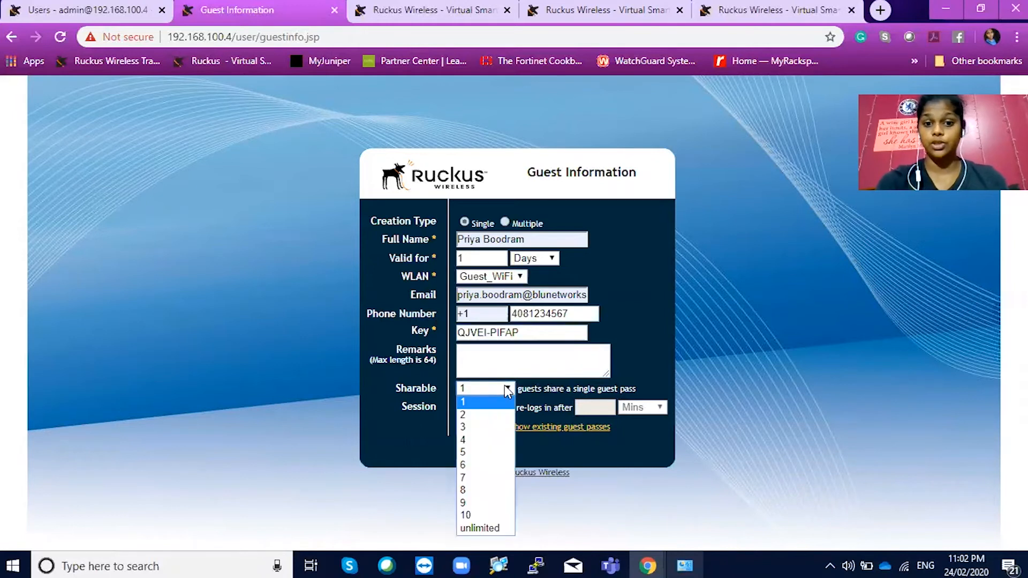
{"action": "left_click", "coordinate": [558, 371]}
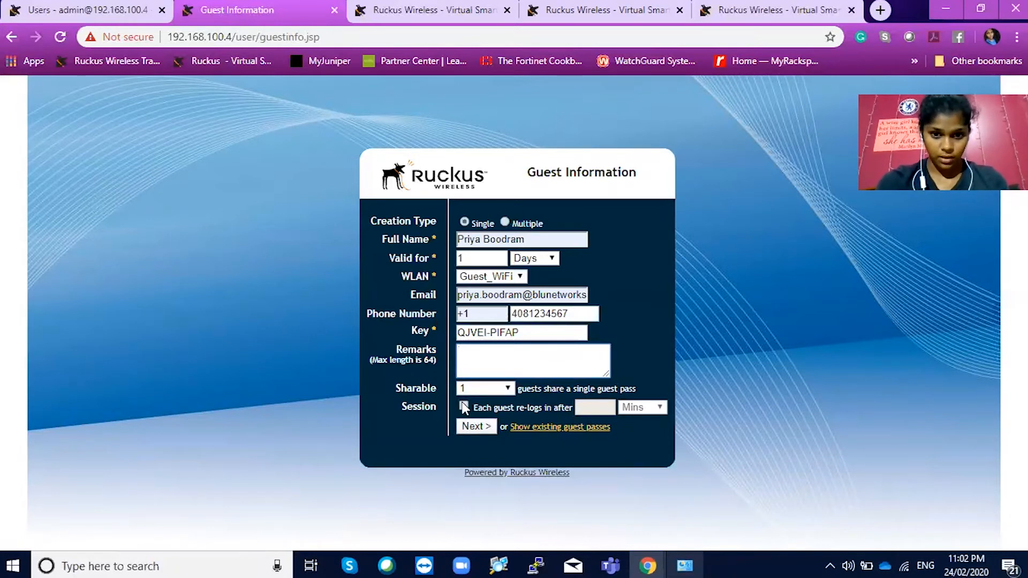
{"action": "left_click", "coordinate": [472, 426]}
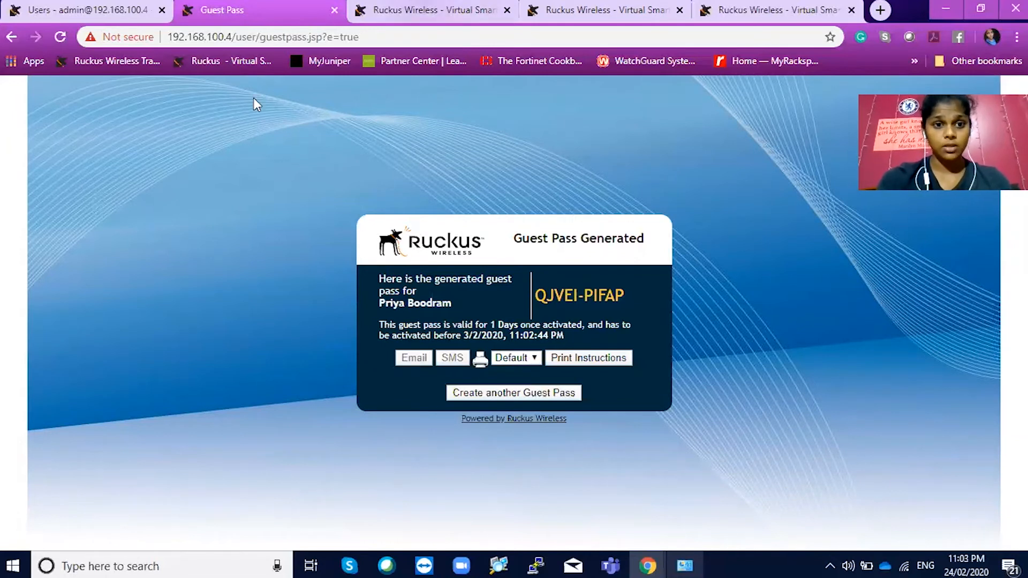
Glance at the SmartZone tab, return to the pass, then show ZoneDirector's Users page
{"action": "key", "text": "ctrl+Tab"}
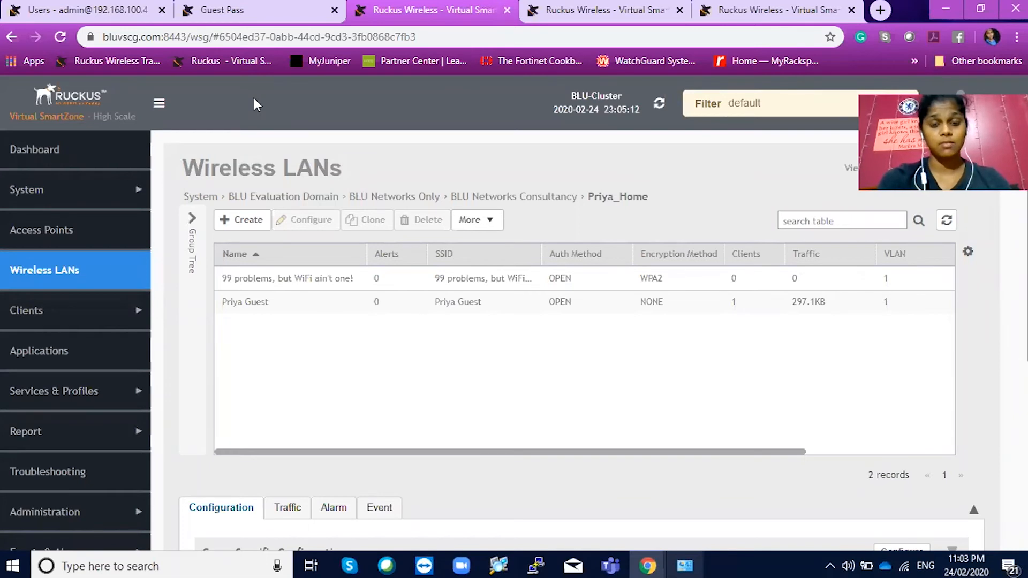
{"action": "key", "text": "ctrl+shift+Tab"}
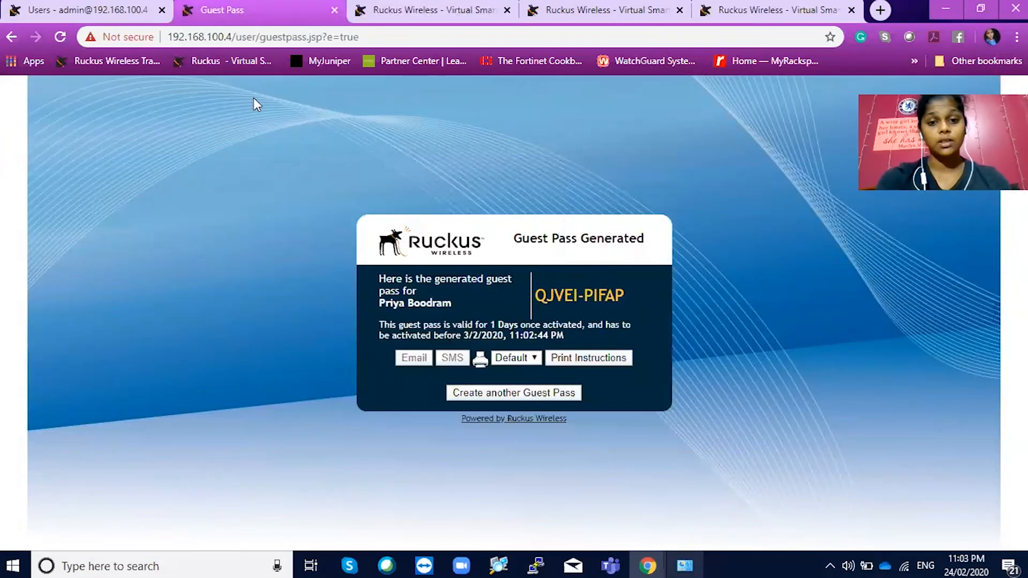
{"action": "left_click", "coordinate": [142, 7]}
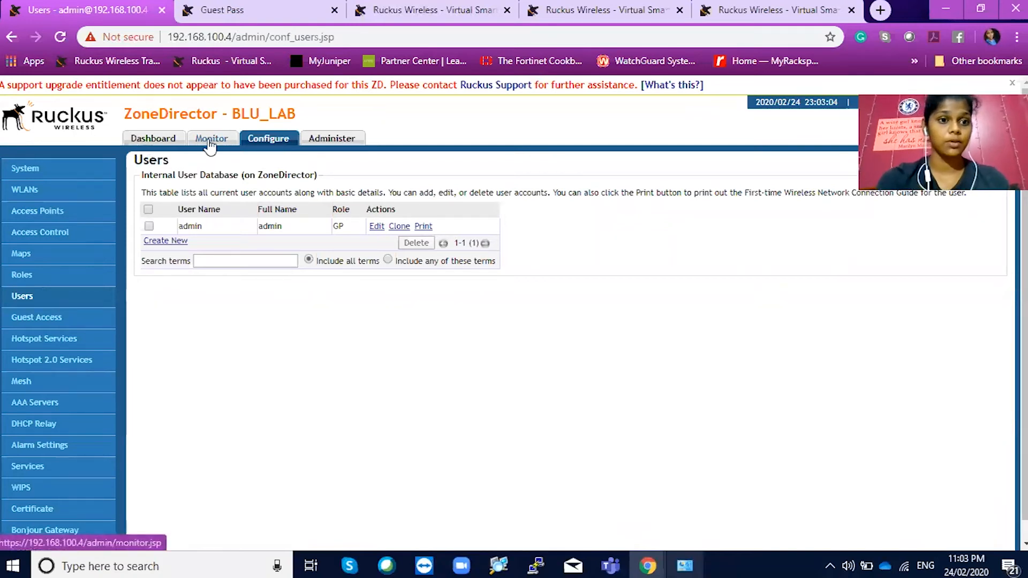
Sign back into ZoneDirector as admin and go to Configure > WLANs
{"action": "left_click", "coordinate": [67, 188]}
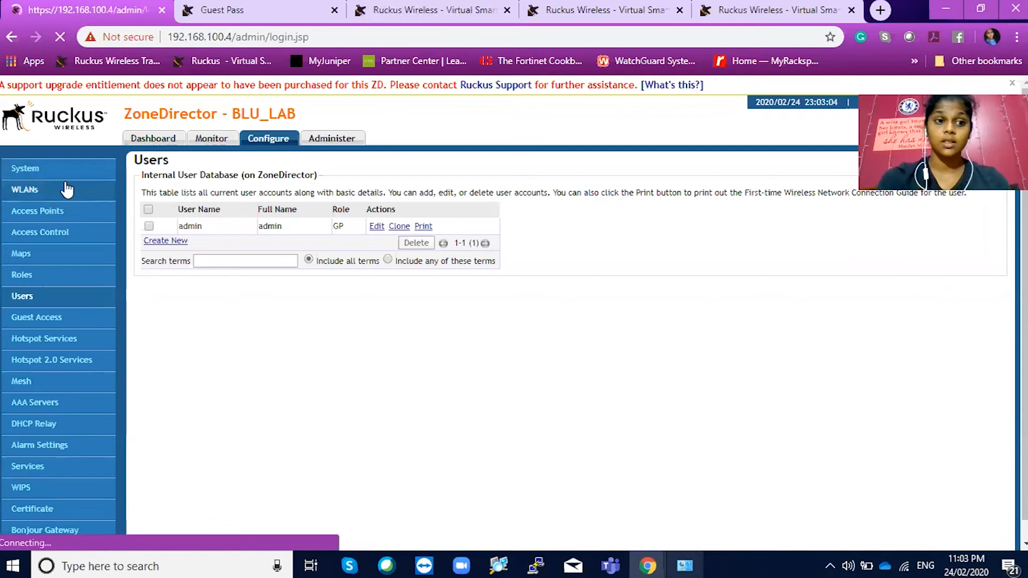
{"action": "type", "text": "admin"}
{"action": "key", "text": "Tab"}
{"action": "type", "text": "admin"}
{"action": "key", "text": "Return"}
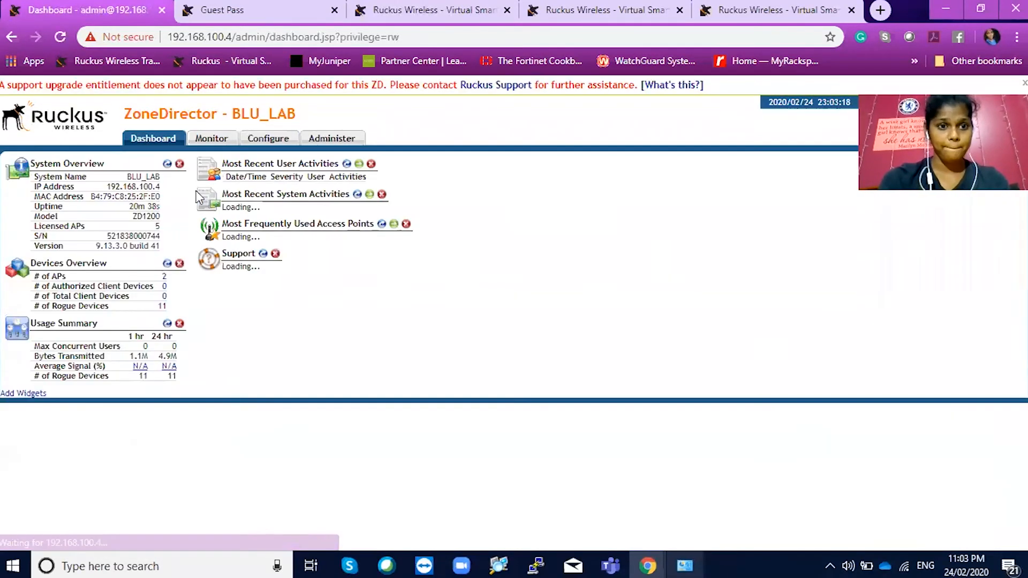
{"action": "left_click", "coordinate": [266, 146]}
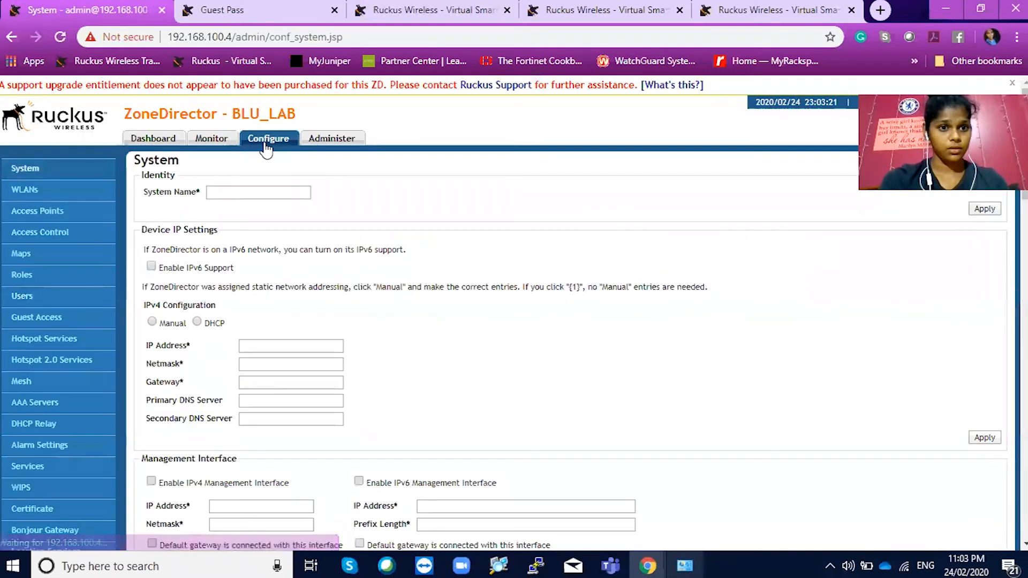
{"action": "left_click", "coordinate": [54, 197]}
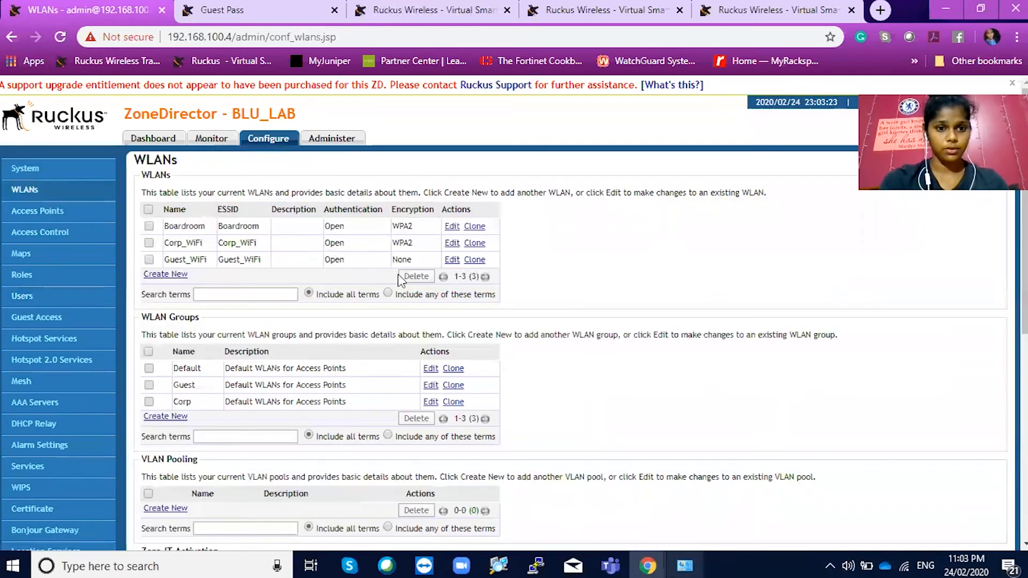
Start a new WLAN named PriyaHTSPT, letting the ESSID fill in
{"action": "left_click", "coordinate": [177, 274]}
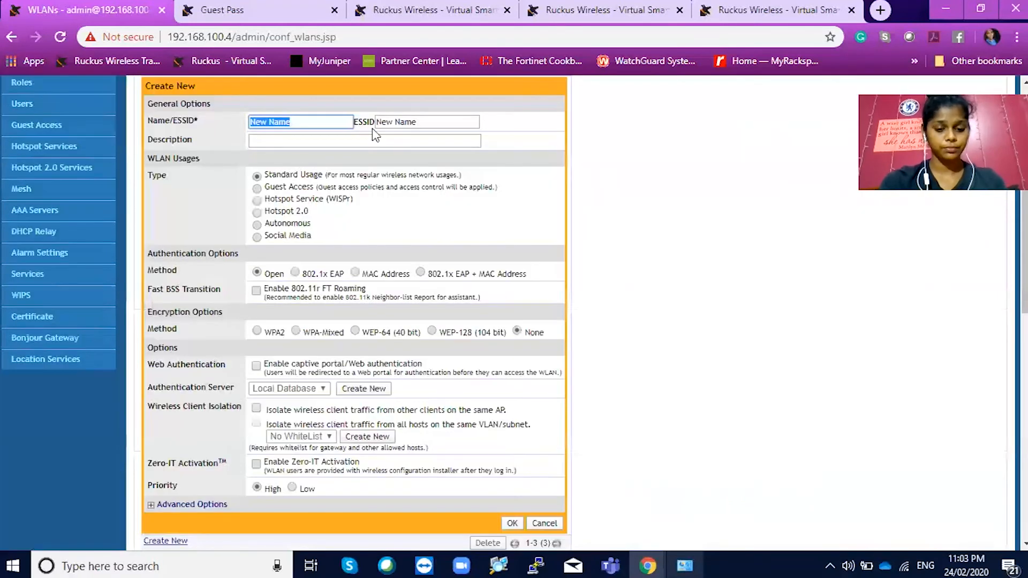
{"action": "type", "text": "H"}
{"action": "key", "text": "BackSpace"}
{"action": "type", "text": "P"}
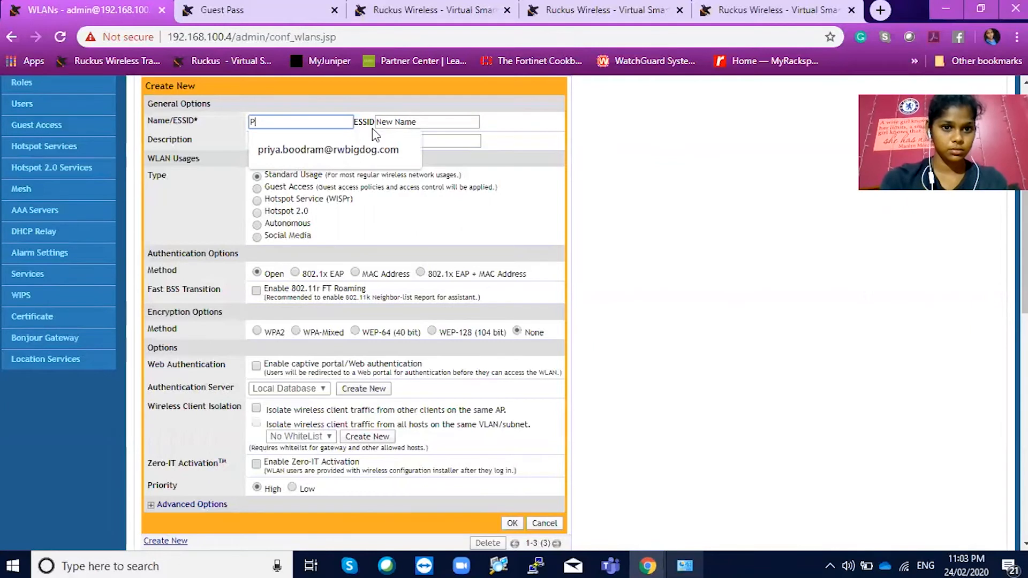
{"action": "type", "text": "riya"}
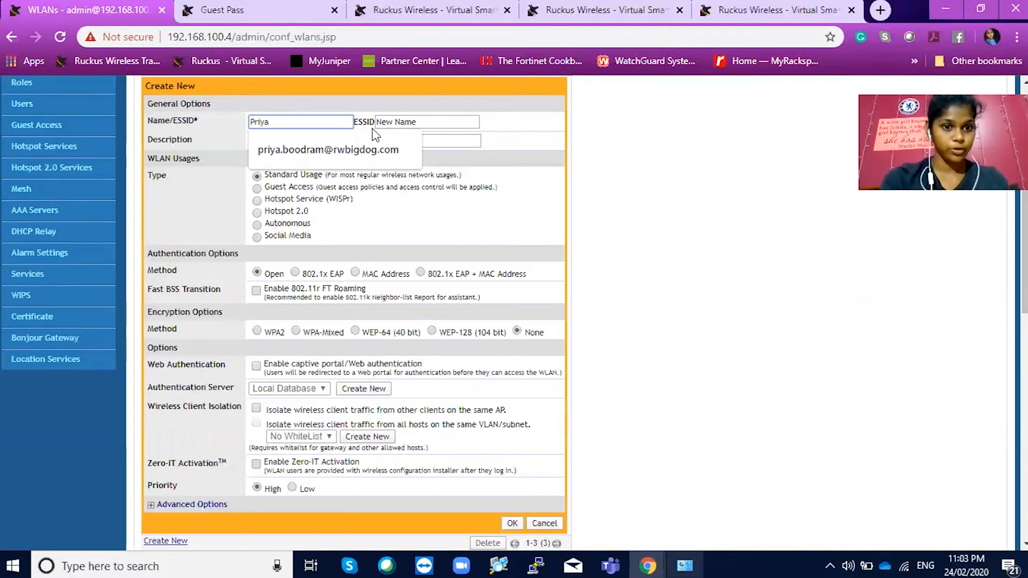
{"action": "type", "text": "H"}
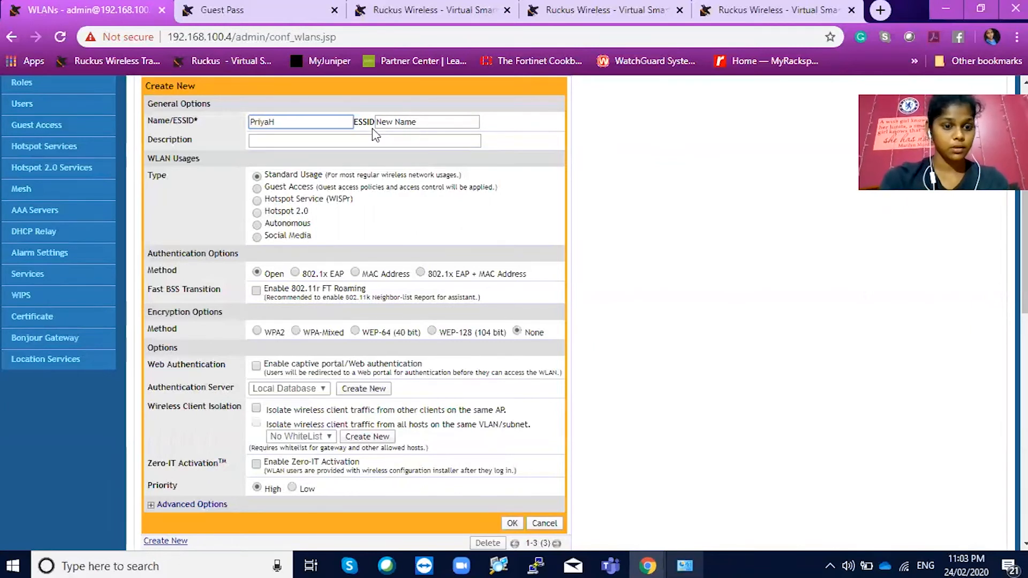
{"action": "type", "text": "TSPT"}
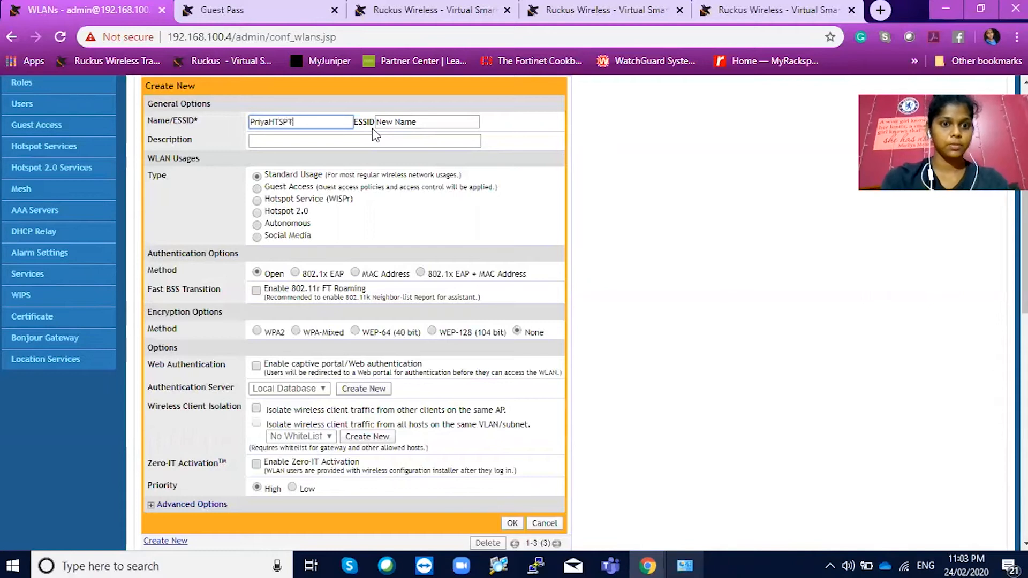
{"action": "left_click", "coordinate": [405, 122]}
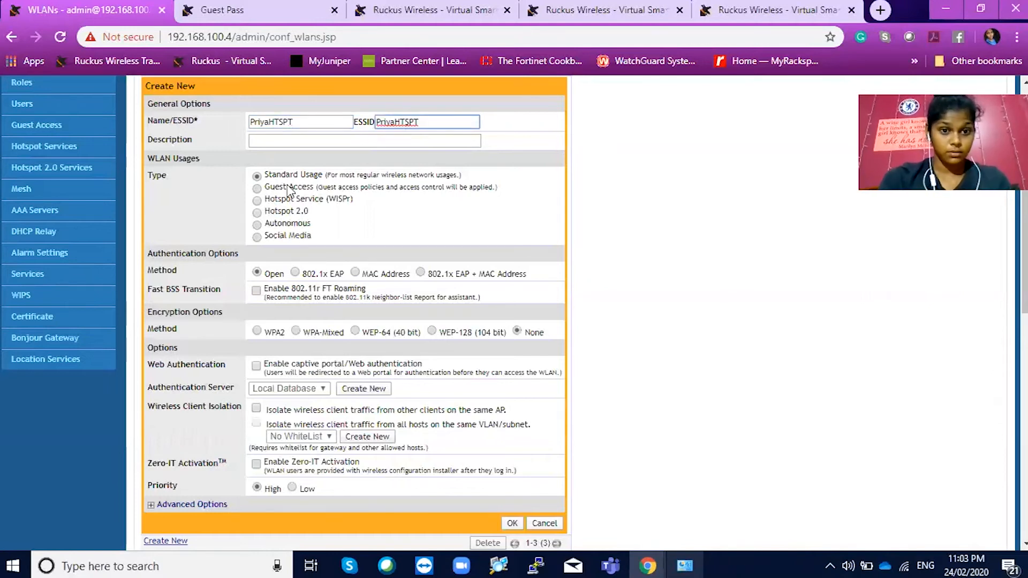
Make it a Hotspot Service (WISPr) WLAN using the Test hotspot service and save it
{"action": "left_click", "coordinate": [257, 202]}
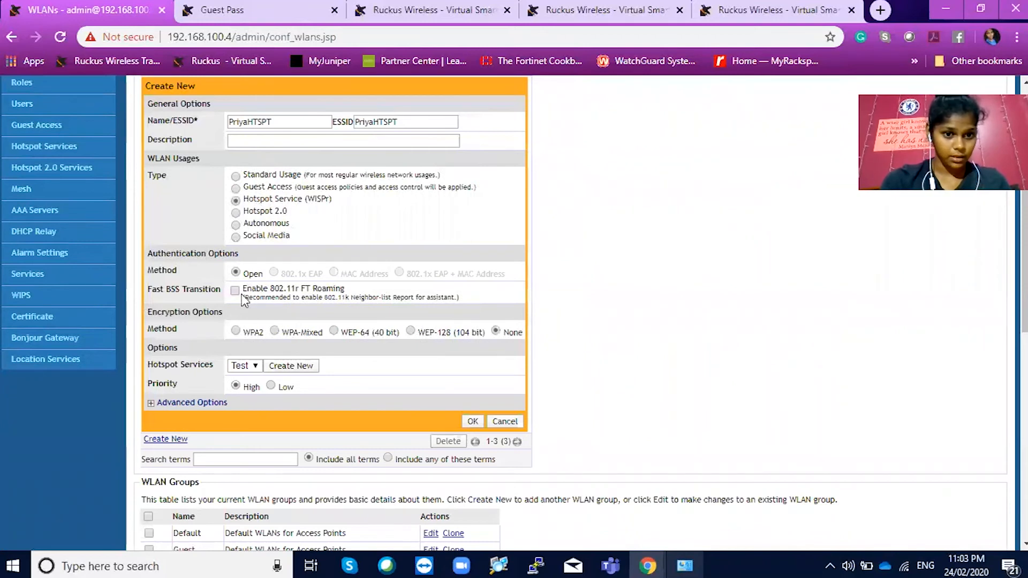
{"action": "scroll", "coordinate": [349, 353], "scroll_direction": "down", "scroll_amount": 1}
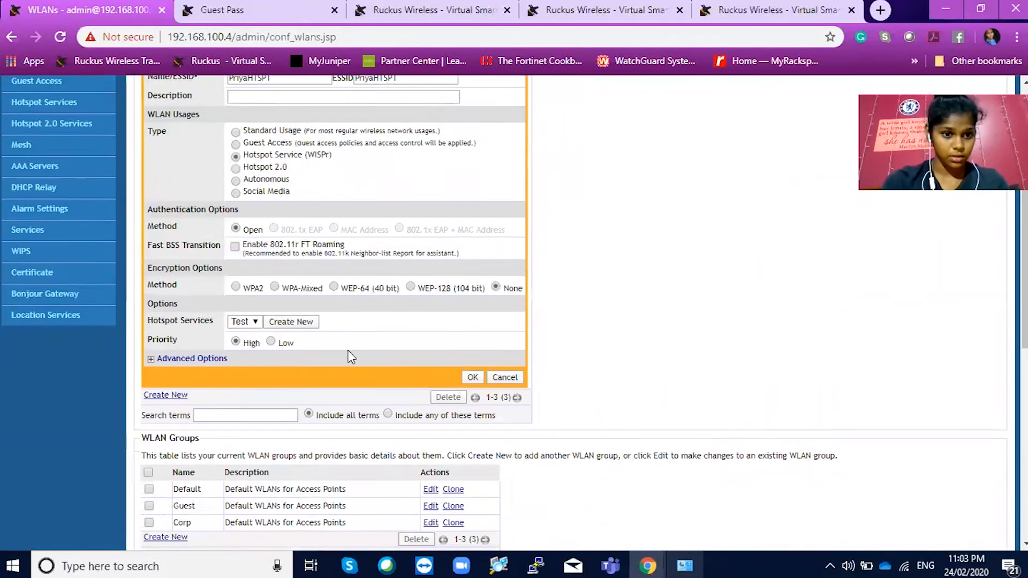
{"action": "left_click", "coordinate": [255, 317]}
{"action": "left_click", "coordinate": [251, 329]}
{"action": "left_click", "coordinate": [192, 353]}
{"action": "scroll", "coordinate": [366, 369], "scroll_direction": "down", "scroll_amount": 6}
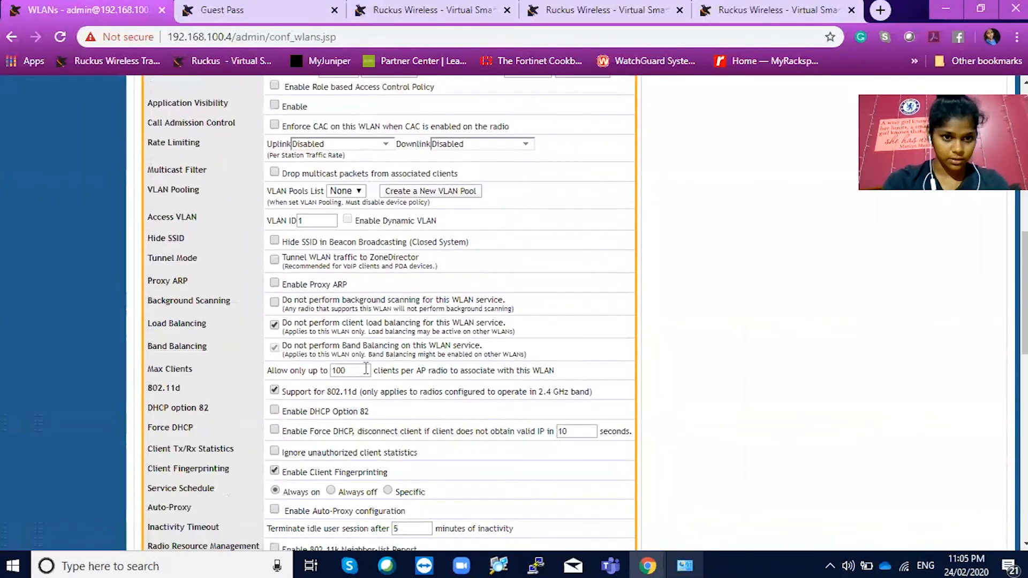
{"action": "left_click", "coordinate": [313, 218]}
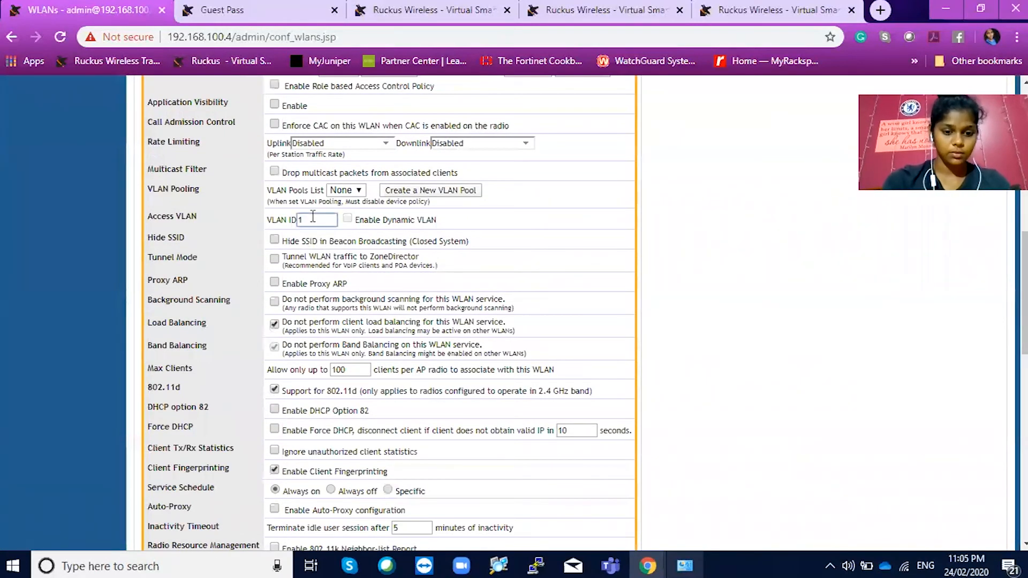
{"action": "scroll", "coordinate": [313, 218], "scroll_direction": "down", "scroll_amount": 4}
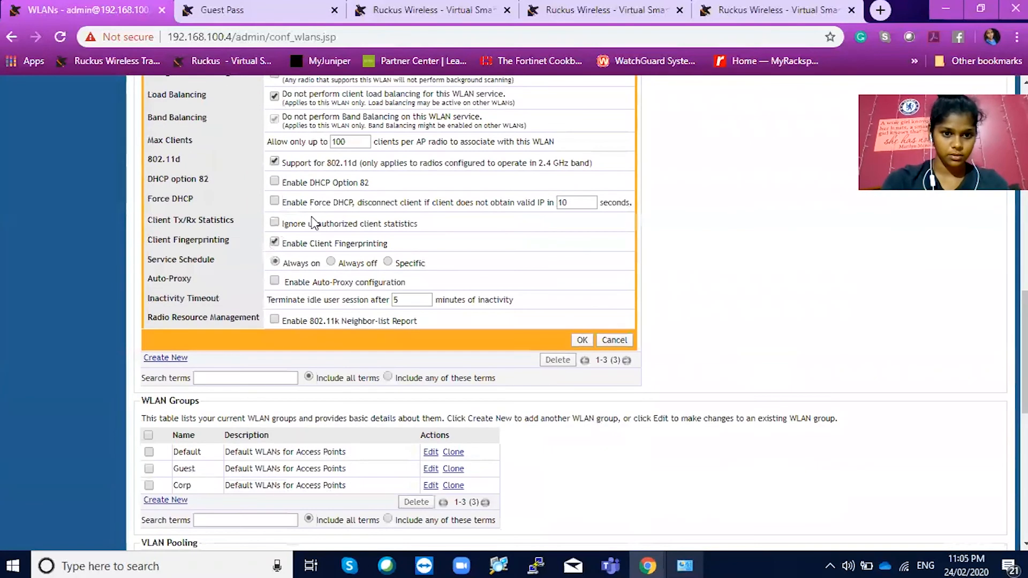
{"action": "left_click", "coordinate": [582, 340]}
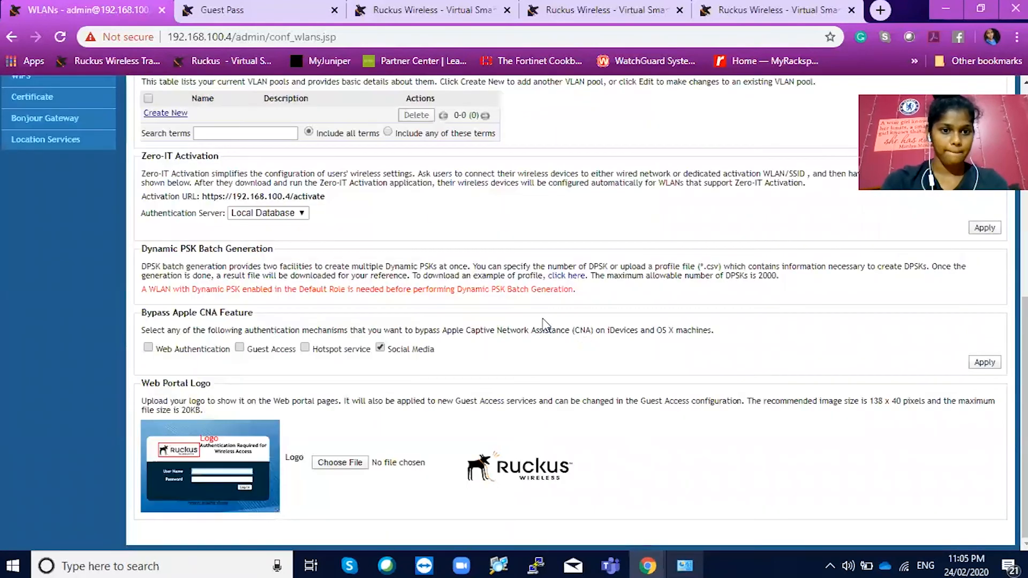
Edit the Guest WLAN group and tick PriyaHTSPT under Members
{"action": "scroll", "coordinate": [443, 211], "scroll_direction": "up", "scroll_amount": 8}
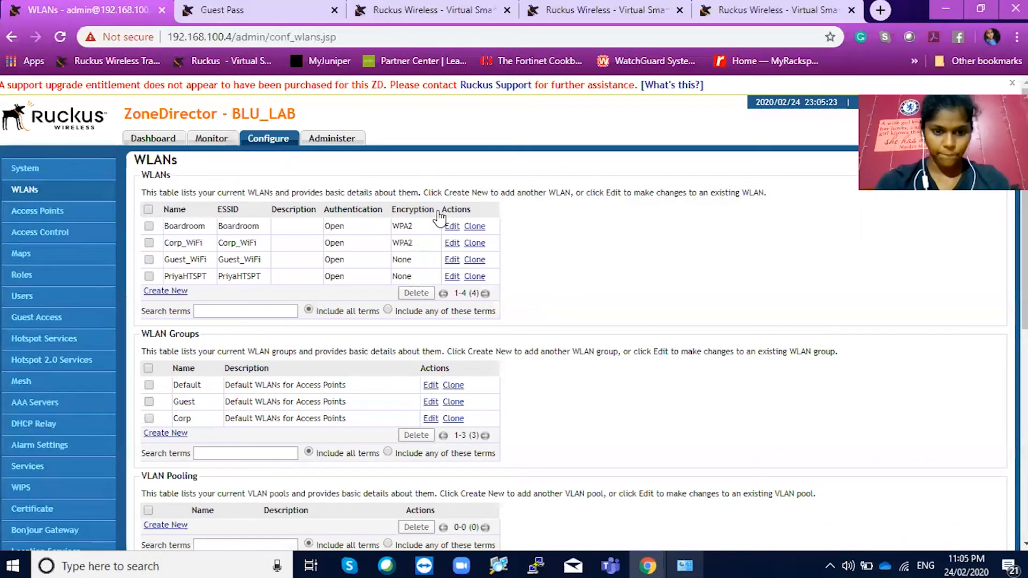
{"action": "left_click", "coordinate": [430, 402]}
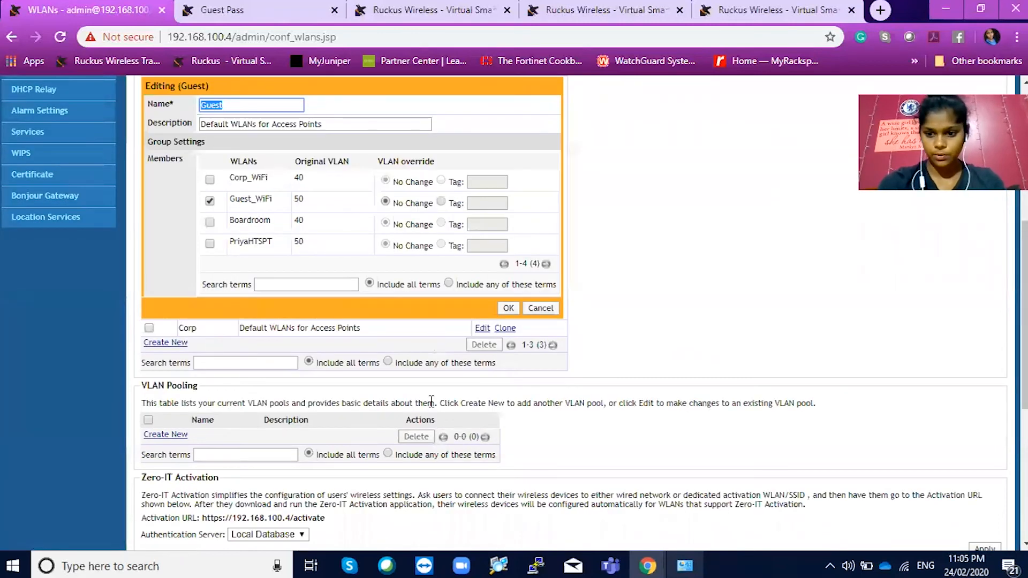
{"action": "left_click", "coordinate": [215, 245]}
{"action": "left_click", "coordinate": [211, 245]}
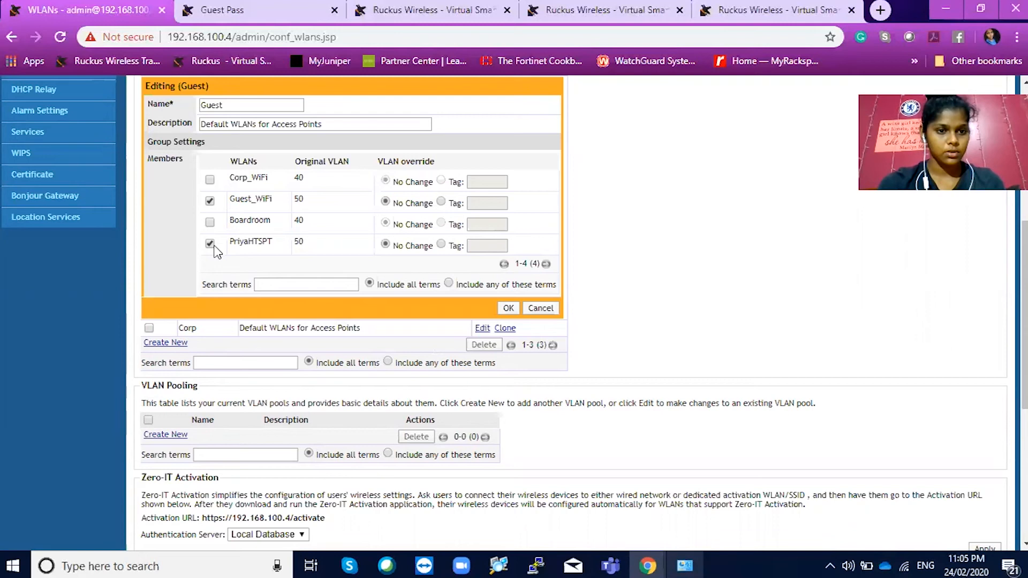
Save the Guest group, then find the Android client on PriyaHTSPT under Monitor > Wireless Clients
{"action": "left_click", "coordinate": [509, 309]}
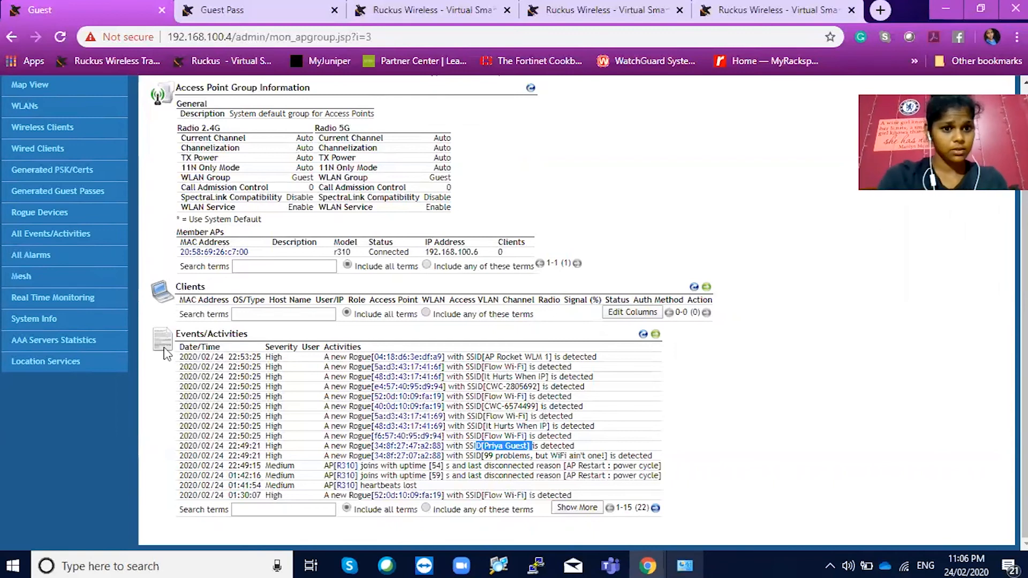
{"action": "left_click", "coordinate": [41, 131]}
{"action": "scroll", "coordinate": [402, 401], "scroll_direction": "down", "scroll_amount": 2}
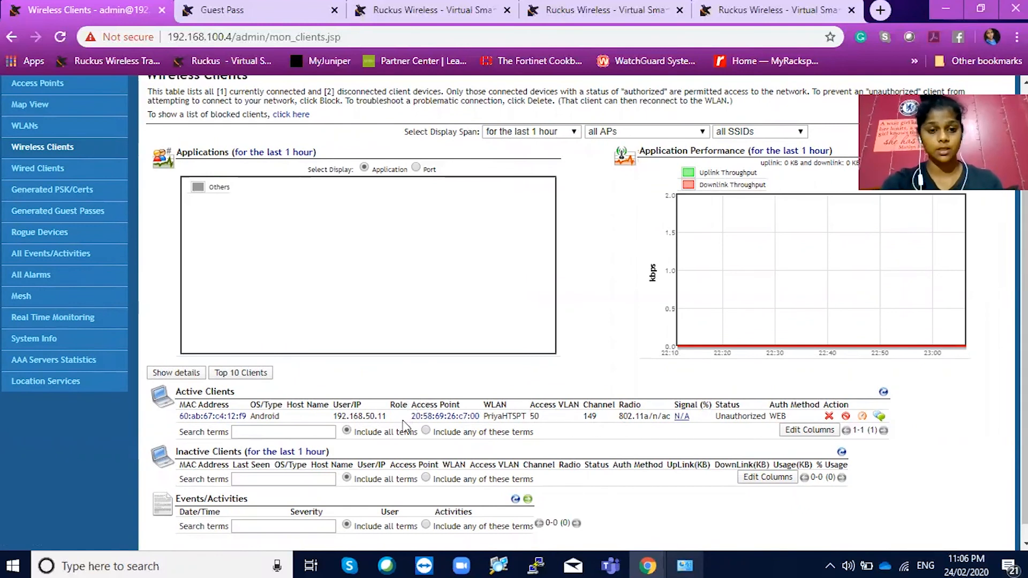
{"action": "left_click_drag", "start_coordinate": [397, 415], "coordinate": [336, 410]}
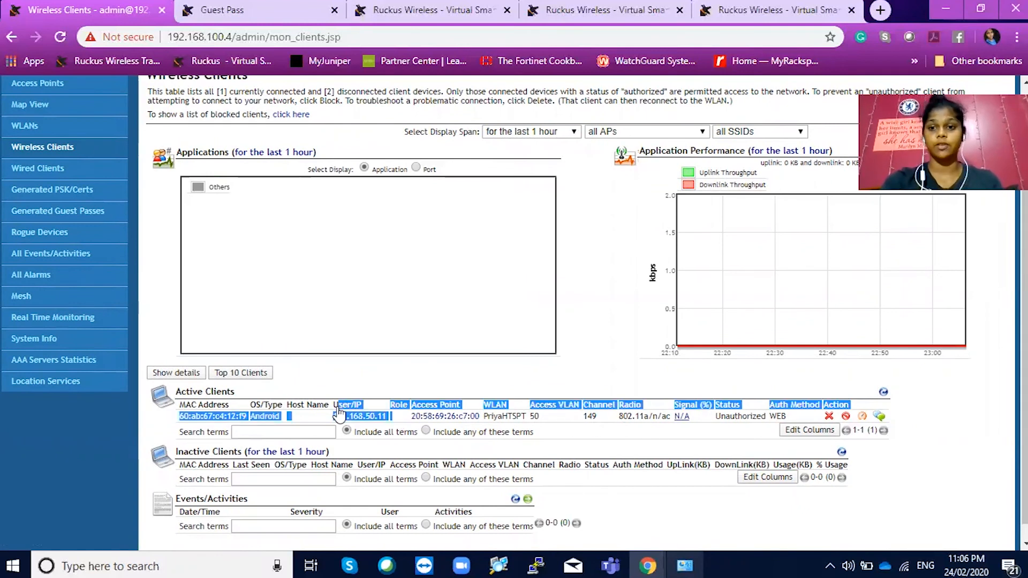
{"action": "left_click", "coordinate": [629, 290]}
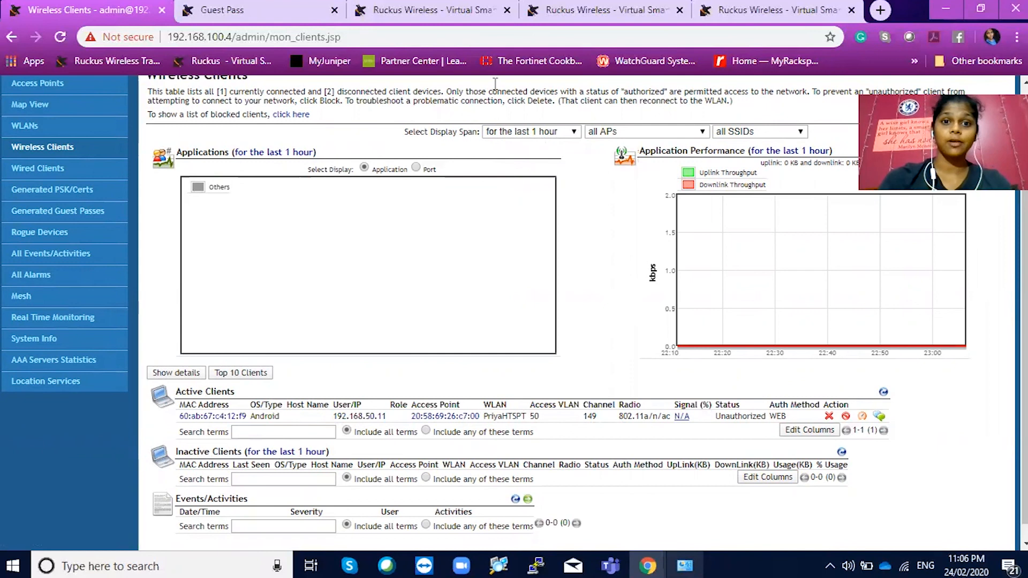
Cycle through the SmartZone tabs to the Wireless Clients page filtered by 192.168.0
{"action": "left_click", "coordinate": [453, 10]}
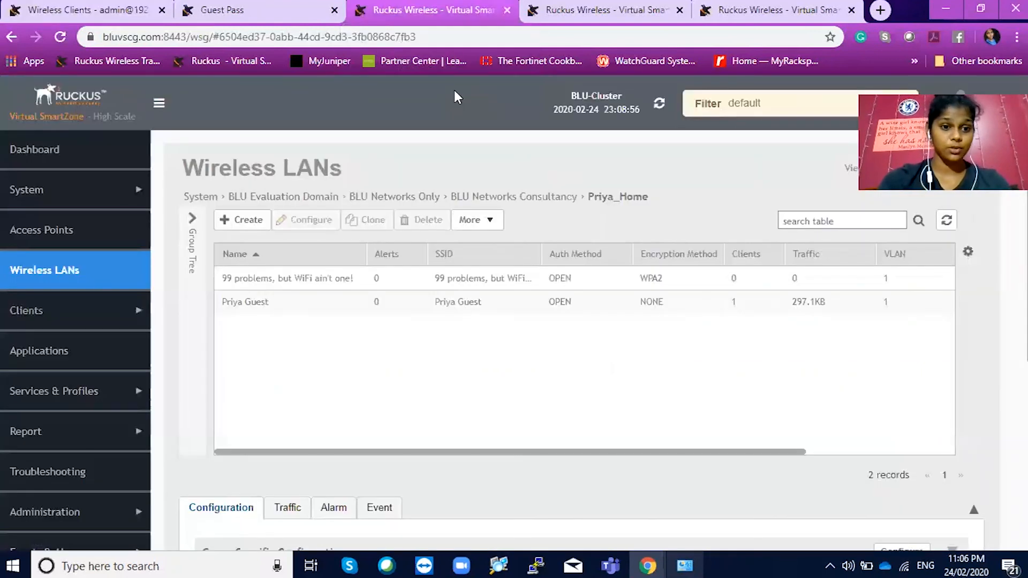
{"action": "key", "text": "ctrl+Tab"}
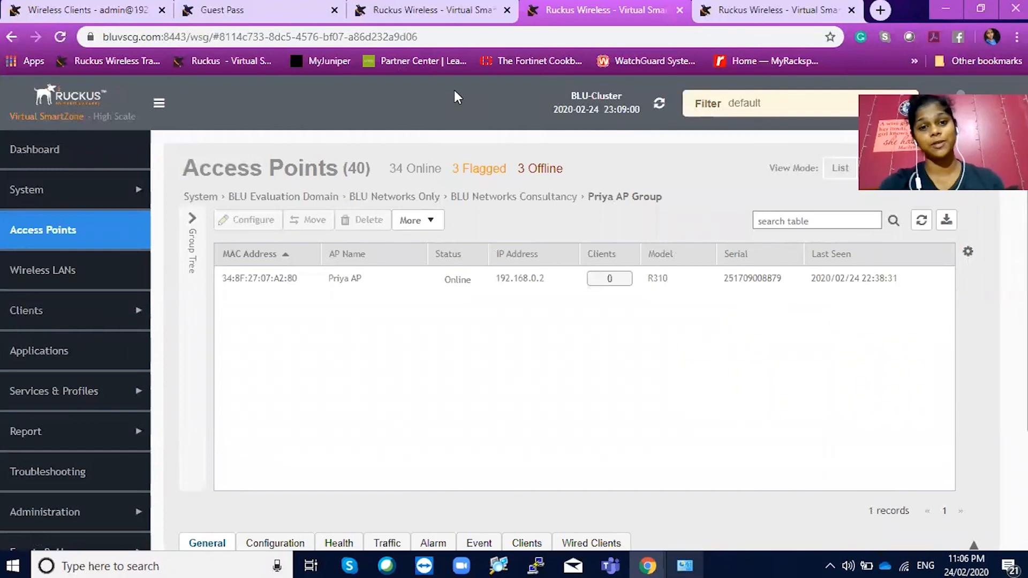
{"action": "key", "text": "ctrl+Tab"}
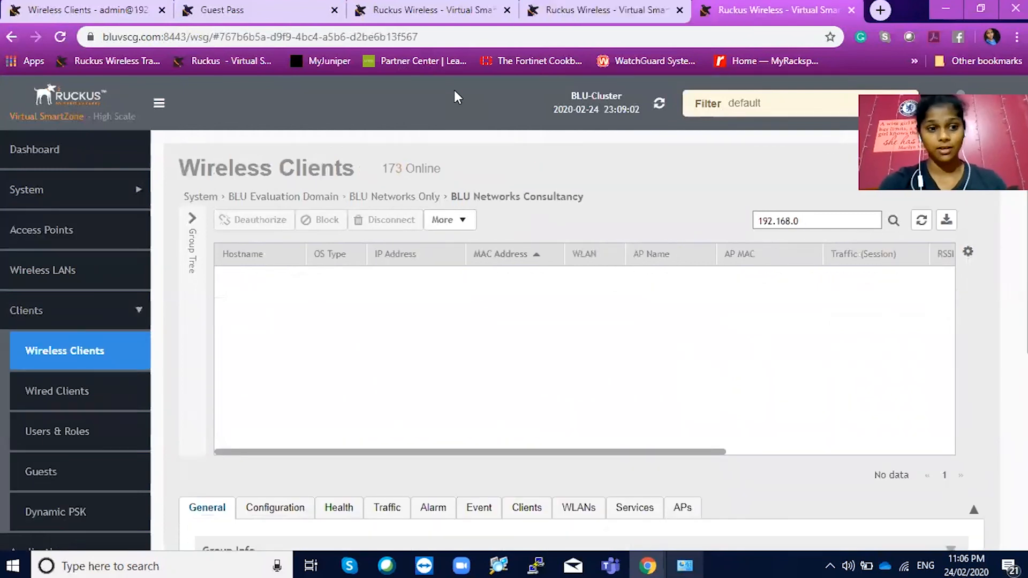